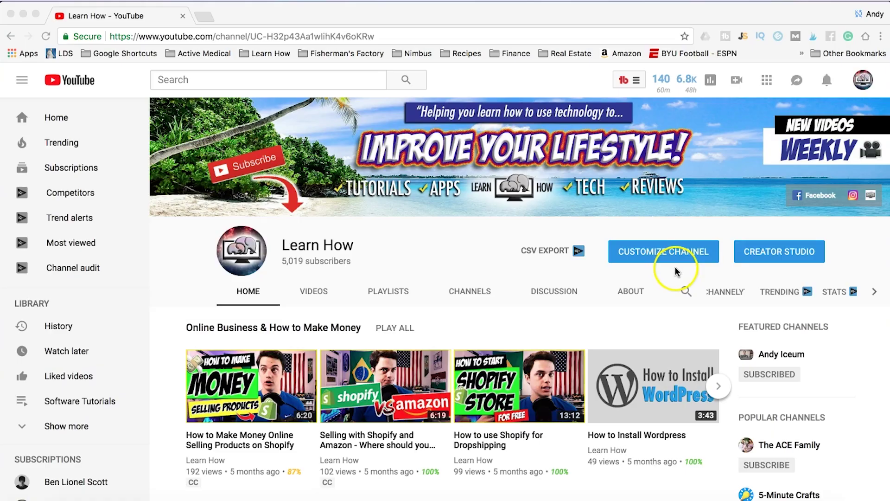
Go from the channel to Creator Studio's Live Streaming section and show its Events list.
{"action": "left_click", "coordinate": [794, 252]}
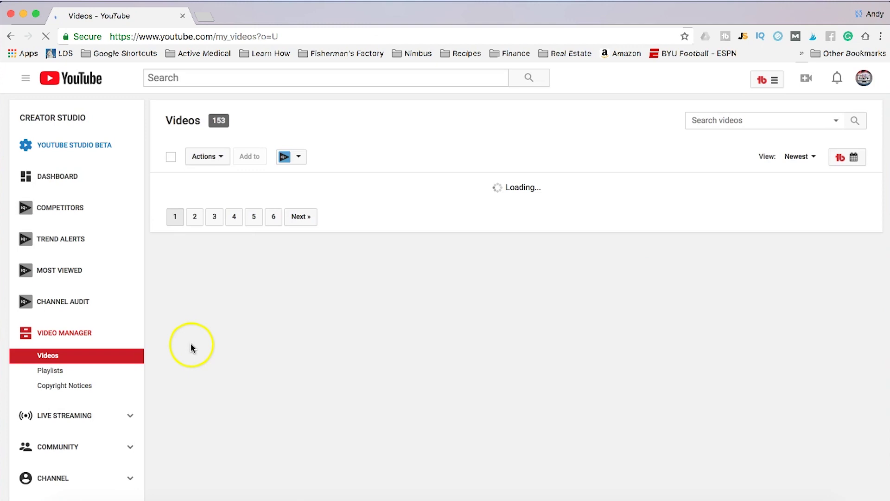
{"action": "scroll", "coordinate": [191, 342], "scroll_direction": "down", "scroll_amount": 4}
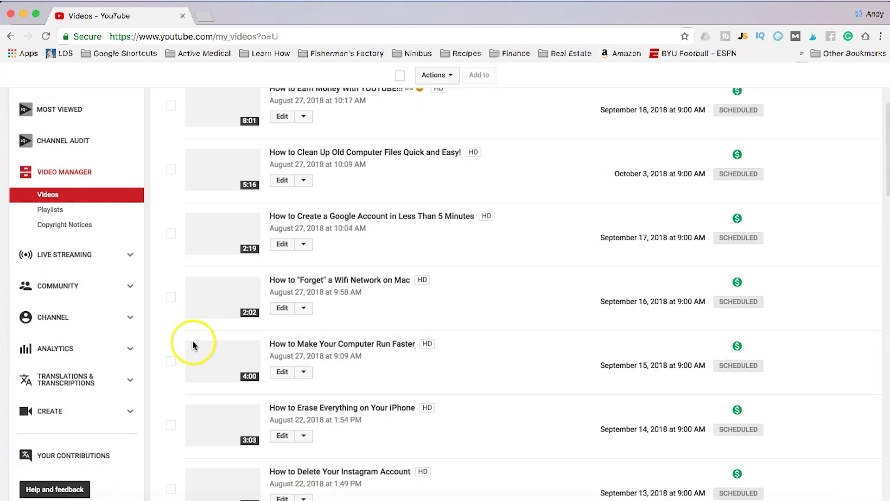
{"action": "left_click", "coordinate": [115, 265]}
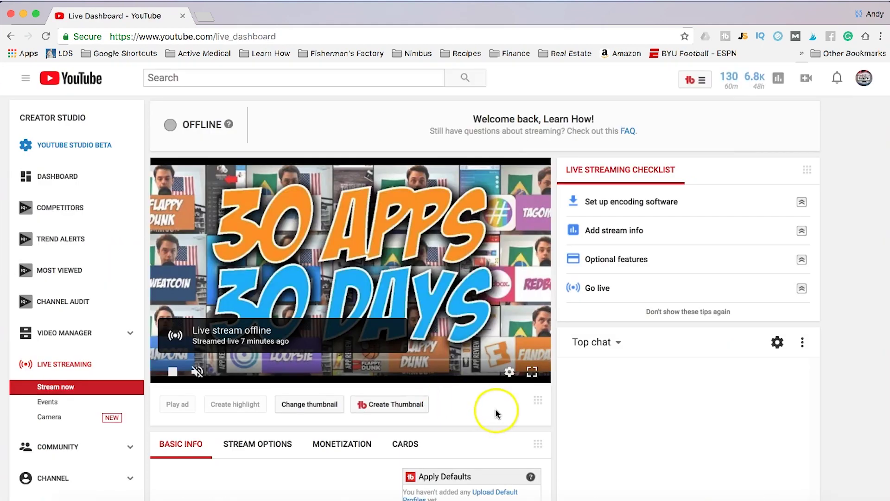
{"action": "scroll", "coordinate": [501, 409], "scroll_direction": "down", "scroll_amount": 3}
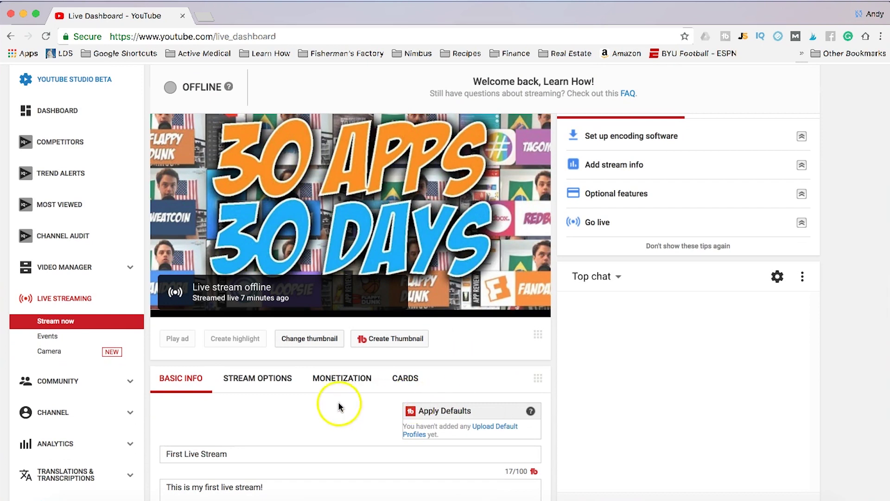
{"action": "scroll", "coordinate": [201, 368], "scroll_direction": "down", "scroll_amount": 1}
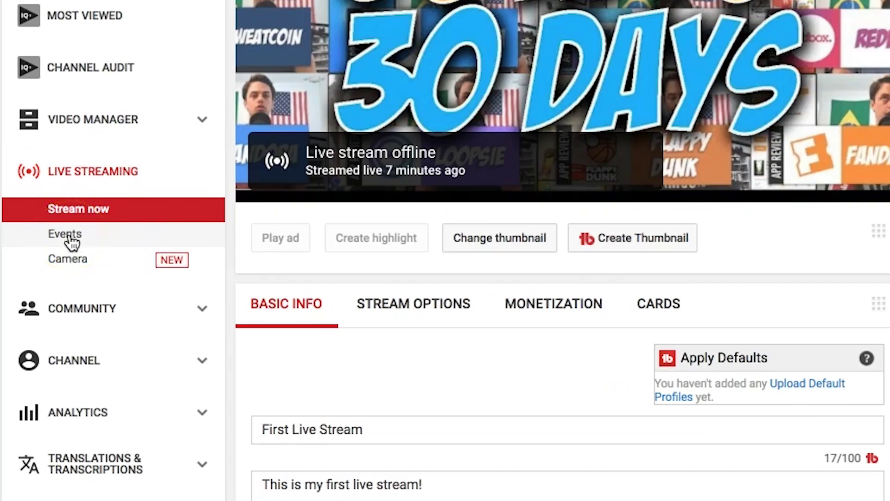
{"action": "left_click", "coordinate": [70, 236]}
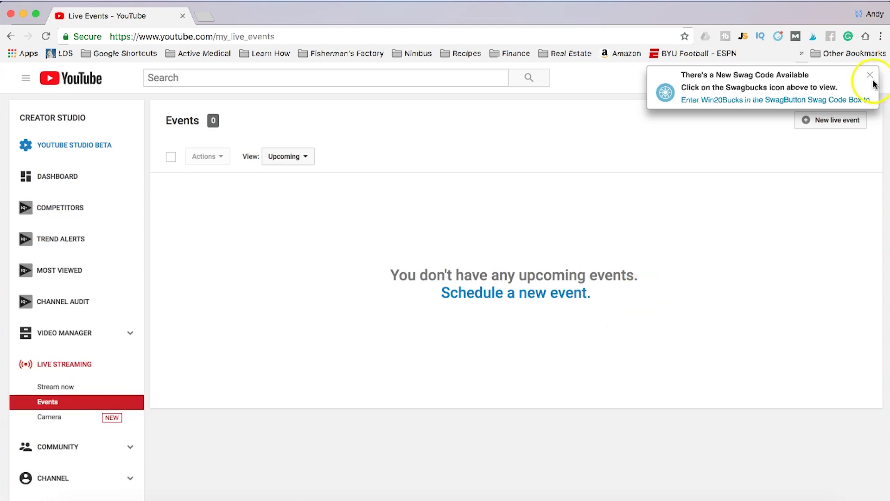
Dismiss the extension pop-up and begin scheduling a new live event.
{"action": "left_click", "coordinate": [866, 76]}
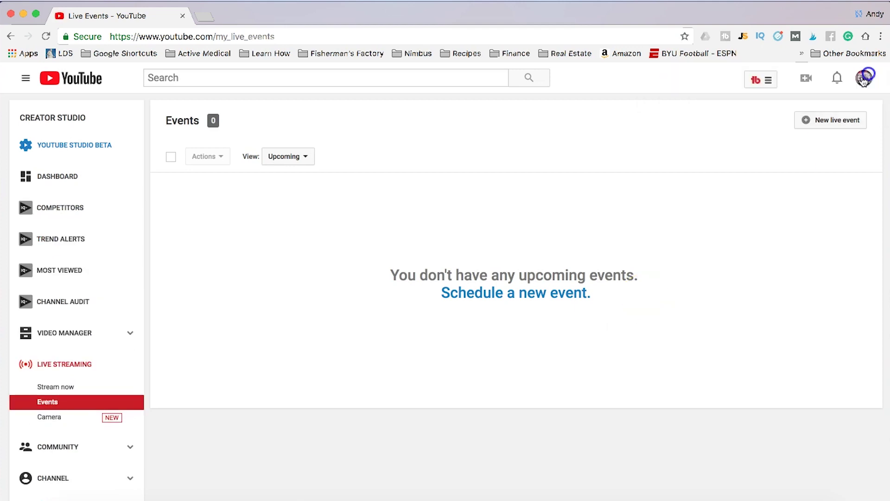
{"action": "left_click", "coordinate": [601, 304]}
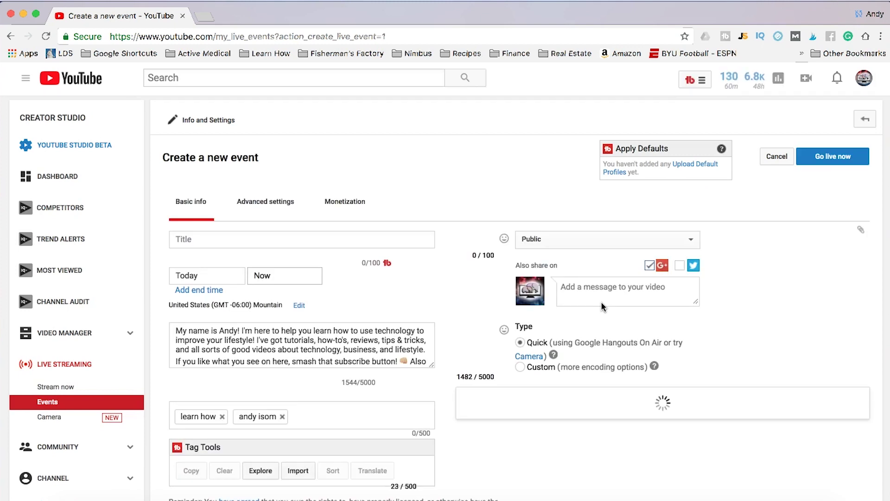
Enter 'Free Online Live Training' as the event title.
{"action": "left_click", "coordinate": [527, 291]}
{"action": "left_click", "coordinate": [272, 239]}
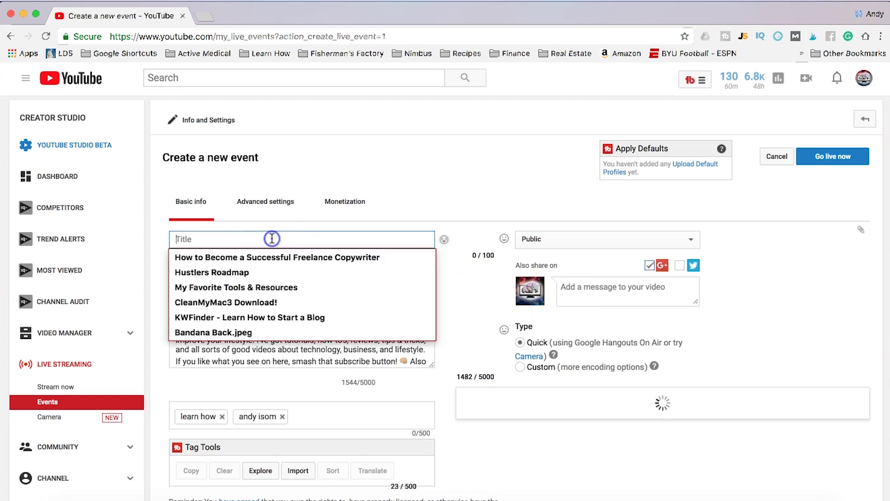
{"action": "type", "text": "Free Online Live Training"}
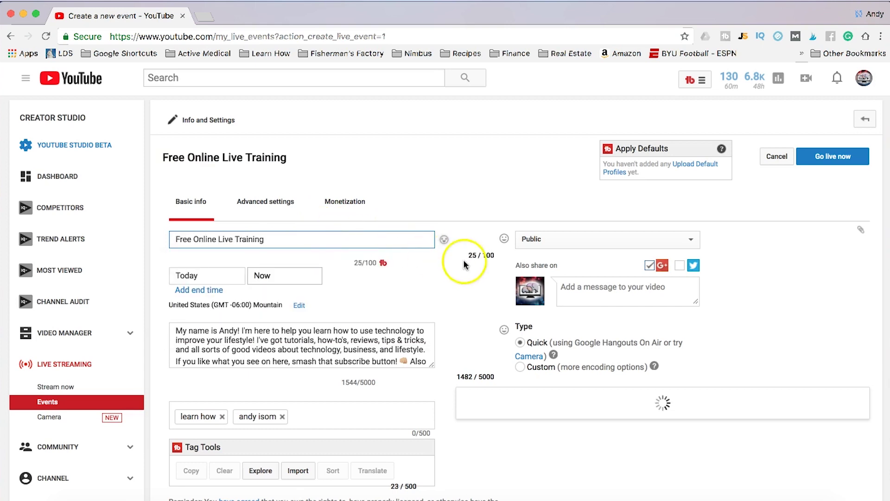
{"action": "left_click", "coordinate": [429, 276]}
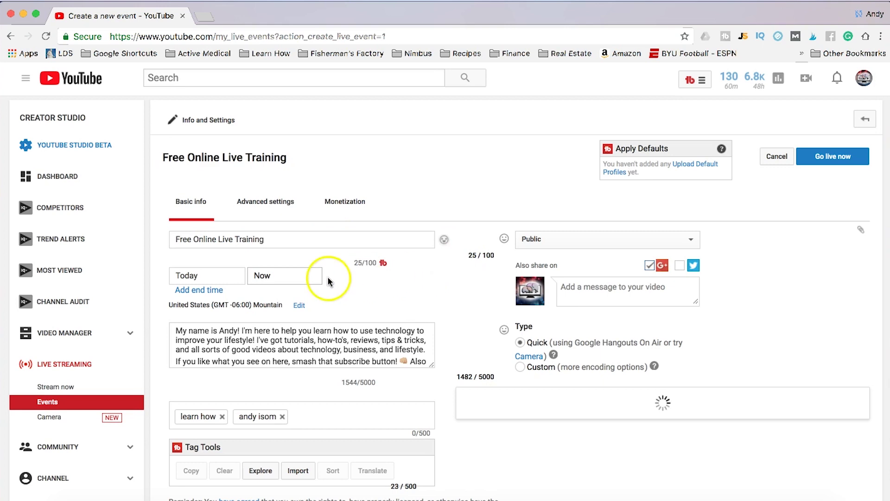
Check the start-date calendar and leave the date at Today.
{"action": "left_click", "coordinate": [209, 276]}
{"action": "left_click", "coordinate": [316, 299]}
{"action": "left_click", "coordinate": [220, 278]}
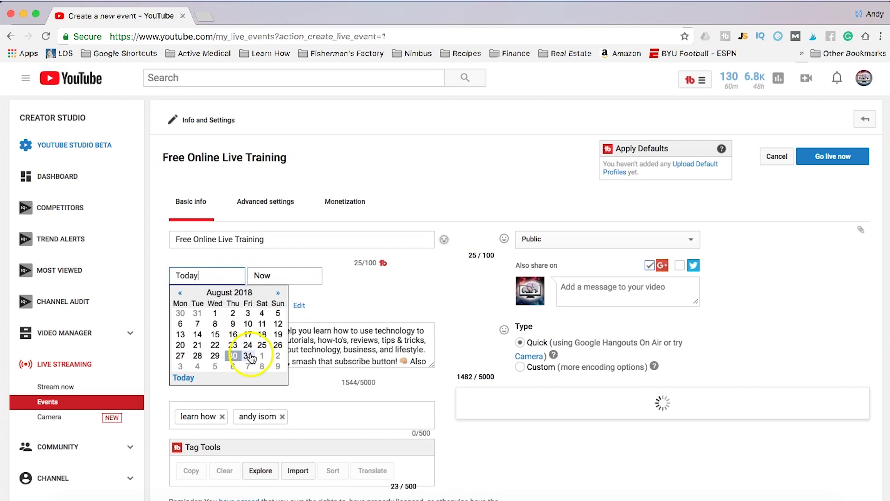
{"action": "left_click", "coordinate": [353, 305]}
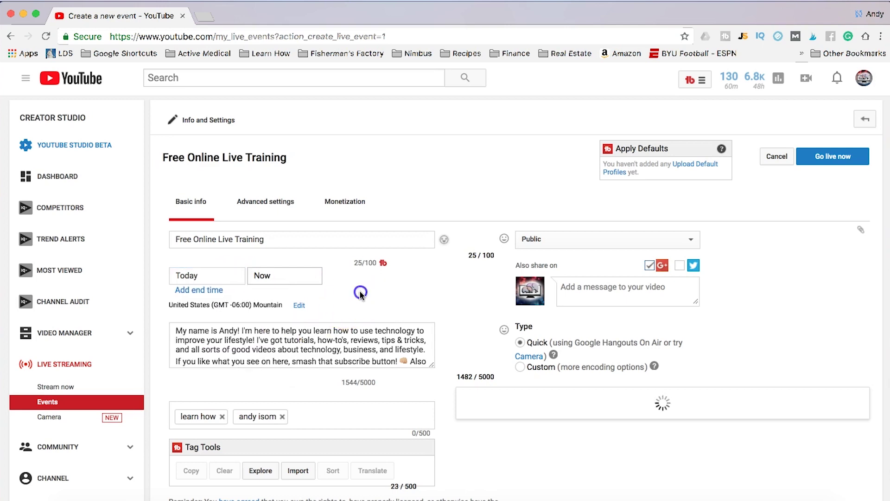
{"action": "scroll", "coordinate": [360, 296], "scroll_direction": "down", "scroll_amount": 2}
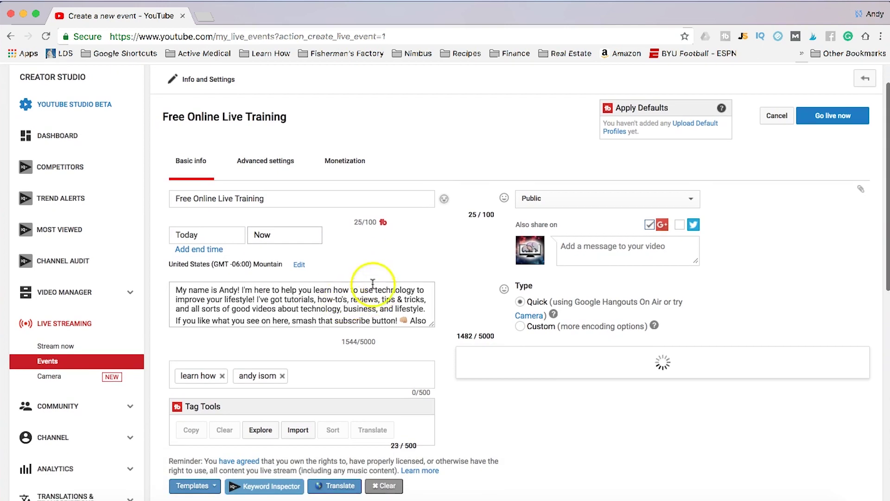
{"action": "scroll", "coordinate": [403, 354], "scroll_direction": "down", "scroll_amount": 3}
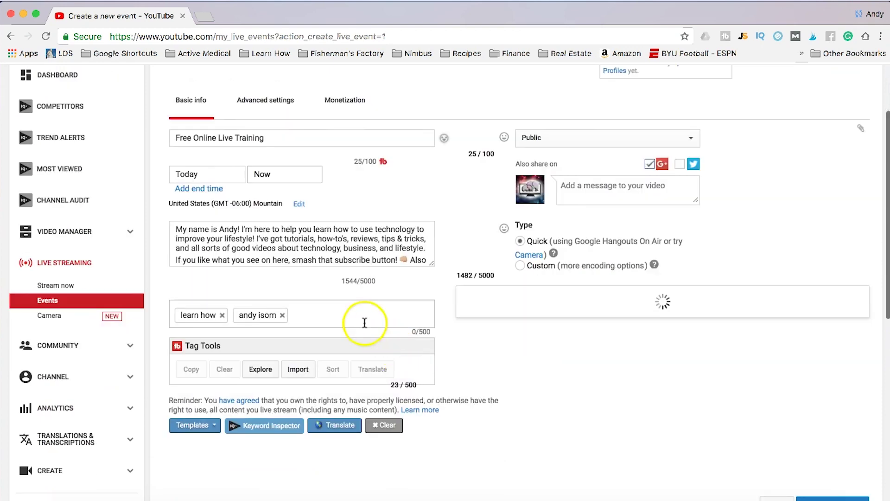
{"action": "scroll", "coordinate": [495, 378], "scroll_direction": "up", "scroll_amount": 2}
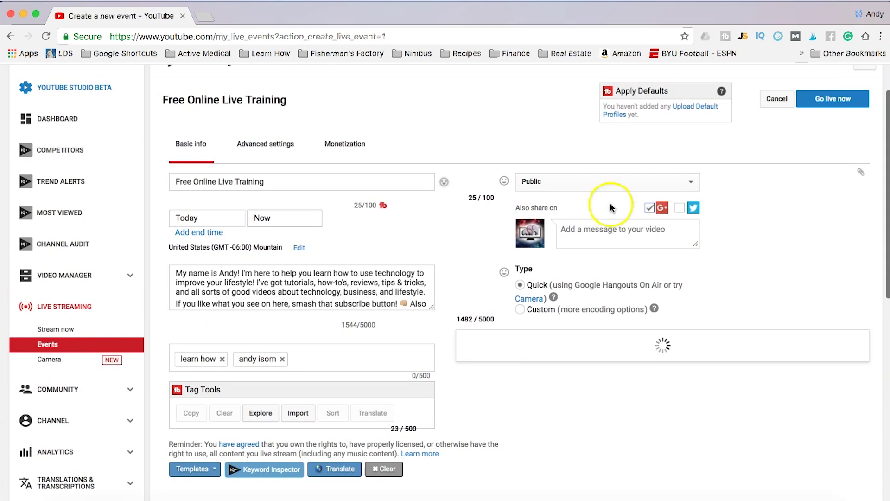
{"action": "left_click", "coordinate": [616, 187]}
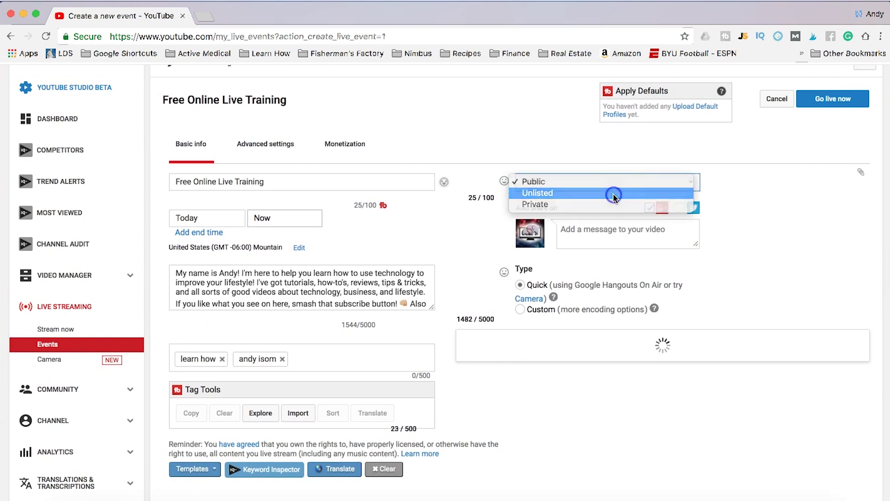
{"action": "left_click", "coordinate": [614, 192]}
{"action": "left_click", "coordinate": [613, 188]}
{"action": "left_click", "coordinate": [594, 193]}
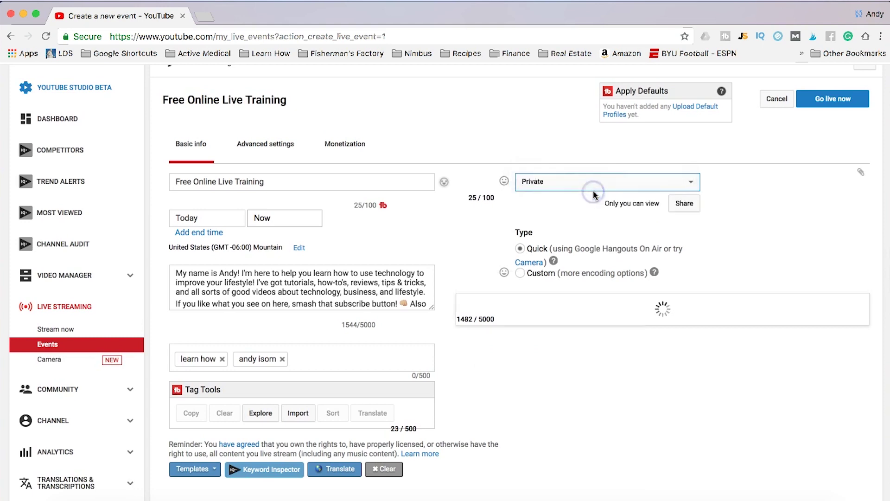
{"action": "left_click", "coordinate": [590, 187]}
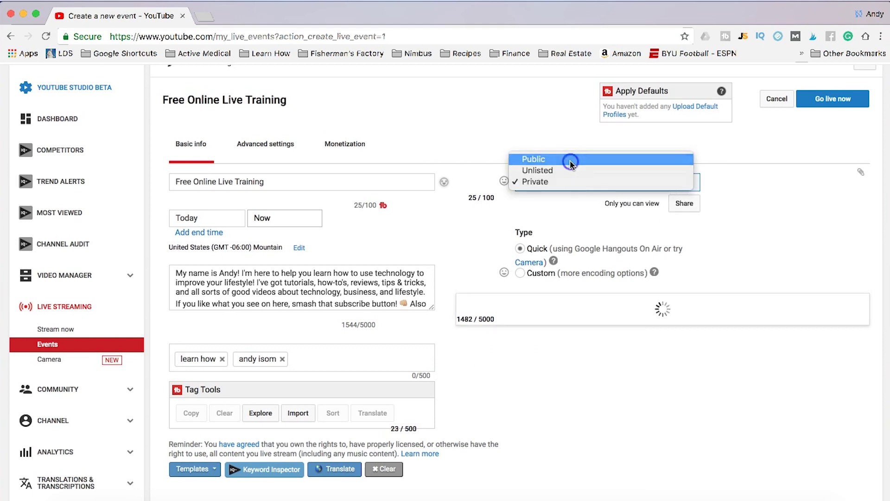
{"action": "left_click", "coordinate": [570, 160]}
{"action": "scroll", "coordinate": [516, 398], "scroll_direction": "down", "scroll_amount": 1}
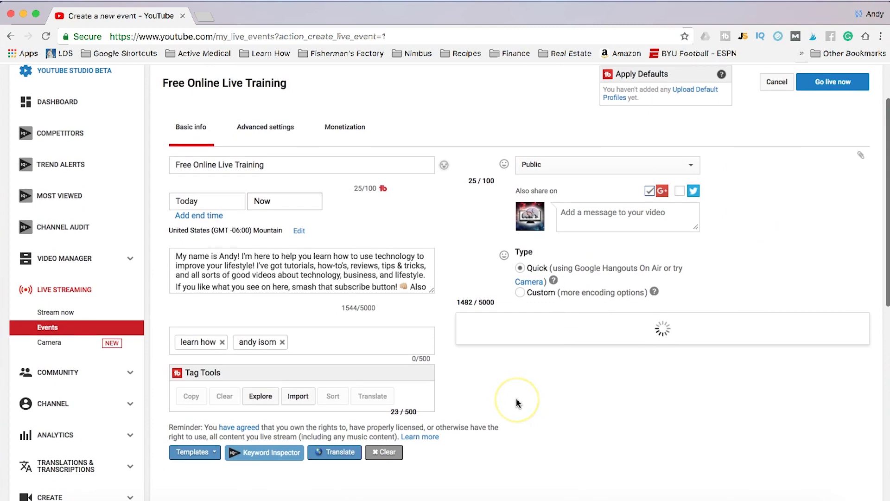
{"action": "scroll", "coordinate": [516, 398], "scroll_direction": "up", "scroll_amount": 2}
{"action": "scroll", "coordinate": [516, 398], "scroll_direction": "up", "scroll_amount": 3}
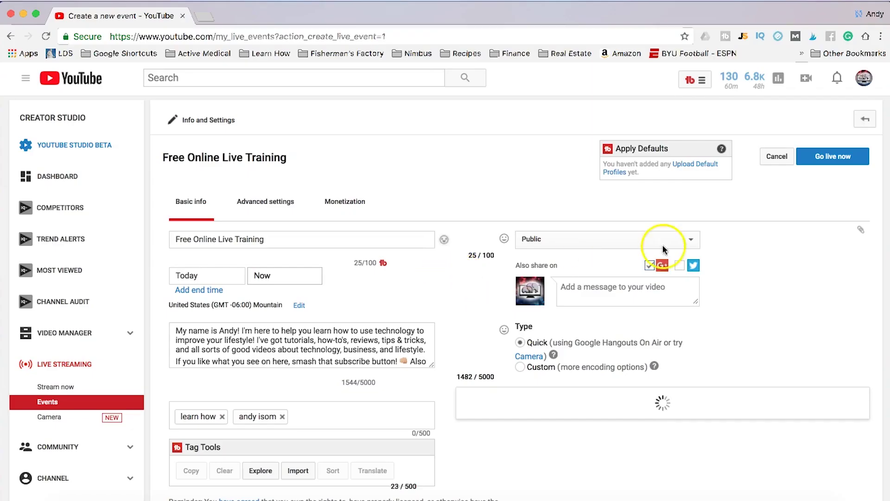
{"action": "left_click", "coordinate": [203, 277]}
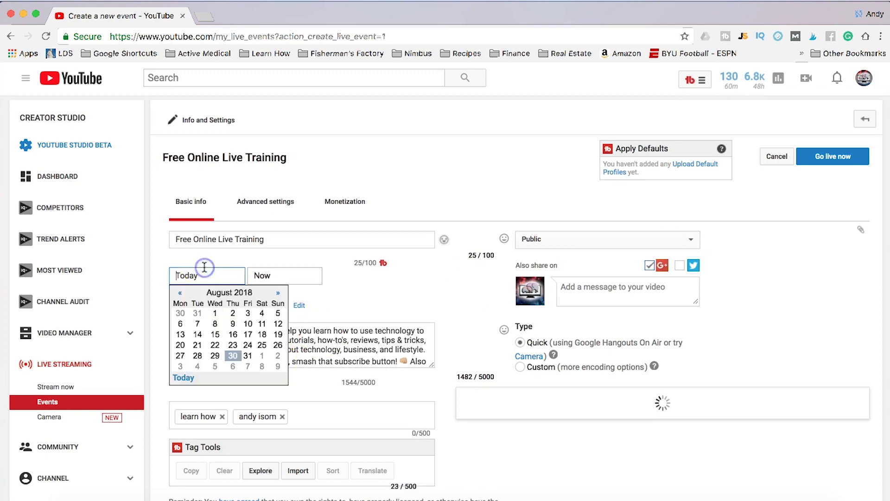
Pick August 31, 2018 as the start date and create the 5:00 PM event.
{"action": "left_click", "coordinate": [252, 356]}
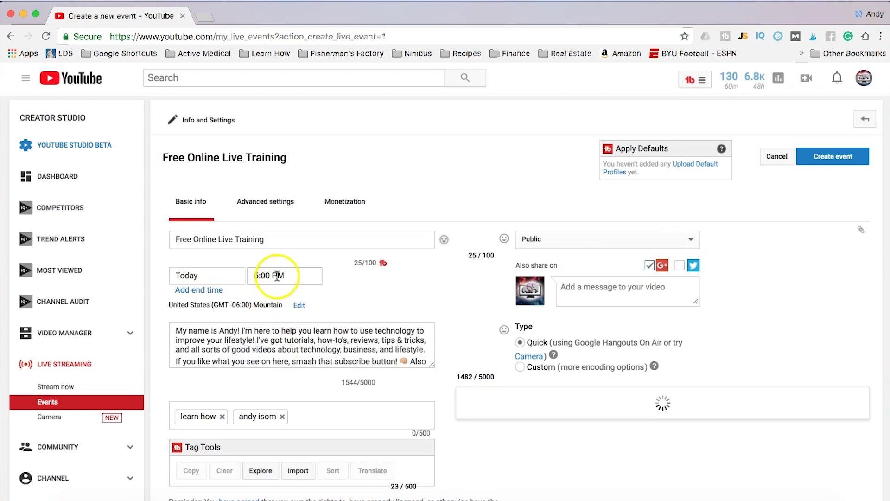
{"action": "left_click", "coordinate": [209, 277]}
{"action": "left_click", "coordinate": [246, 356]}
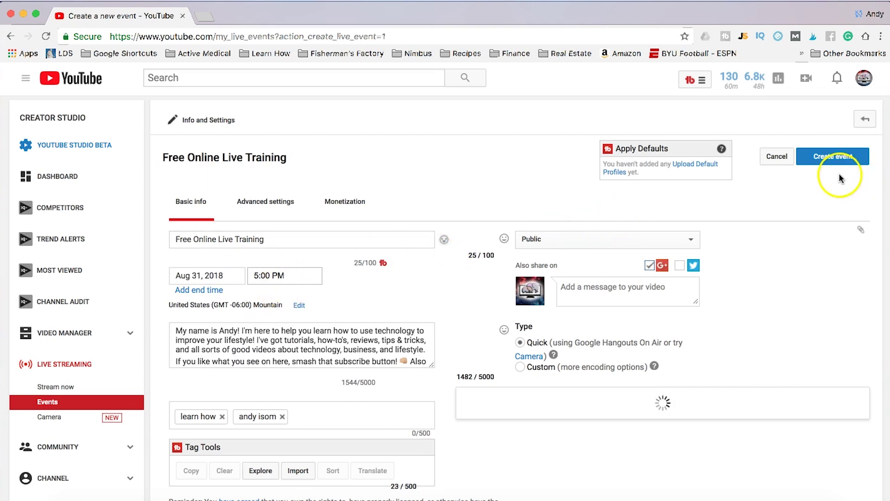
{"action": "left_click", "coordinate": [839, 157]}
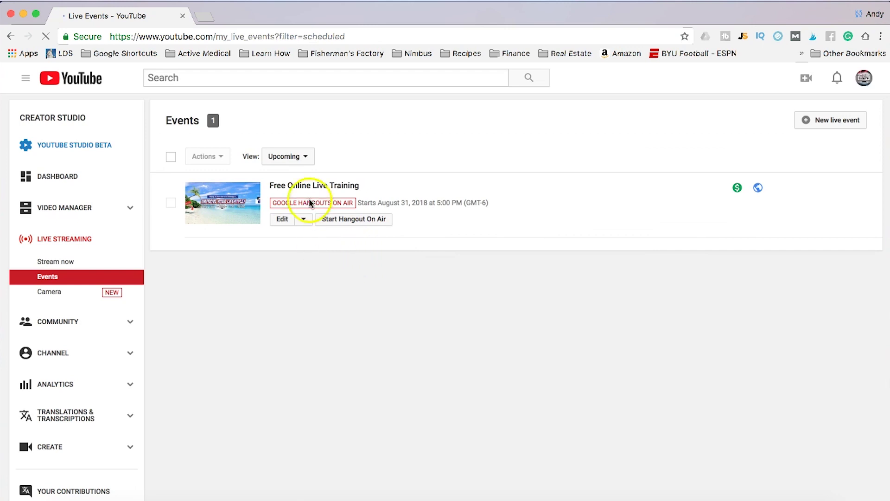
Open the Free Online Live Training event link in a new browser tab and view it.
{"action": "left_click", "coordinate": [304, 219]}
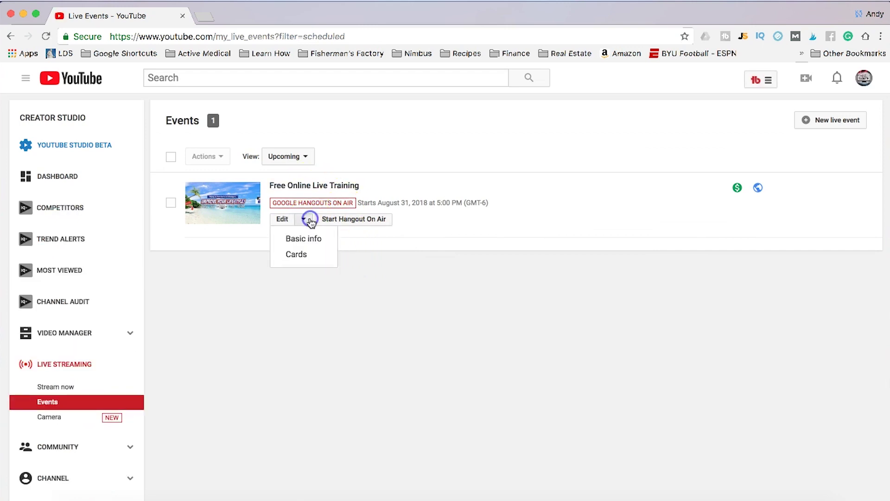
{"action": "left_click", "coordinate": [402, 294]}
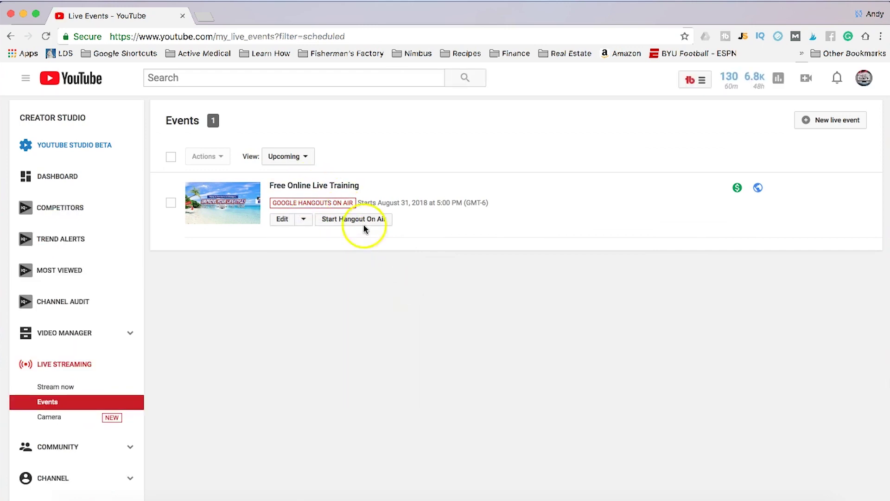
{"action": "right_click", "coordinate": [342, 188]}
{"action": "left_click", "coordinate": [371, 191]}
{"action": "left_click", "coordinate": [227, 15]}
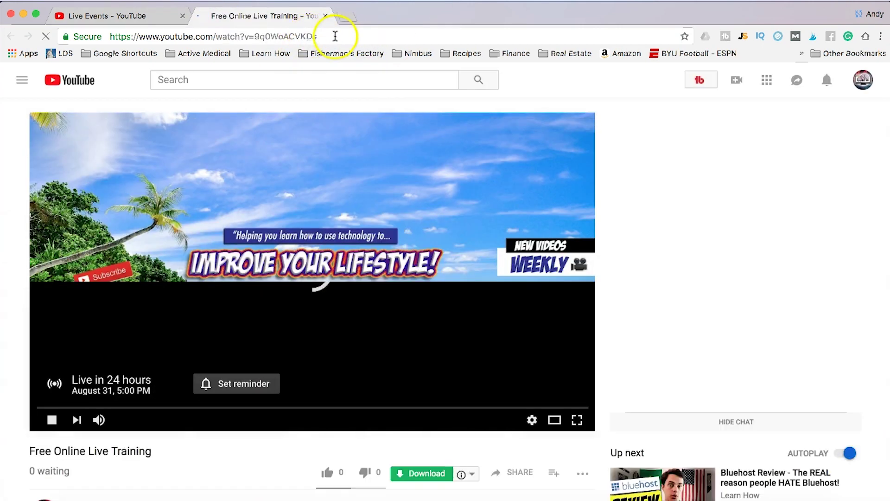
Select the watch page's web address, then close that tab to return to the Events list.
{"action": "left_click", "coordinate": [122, 36]}
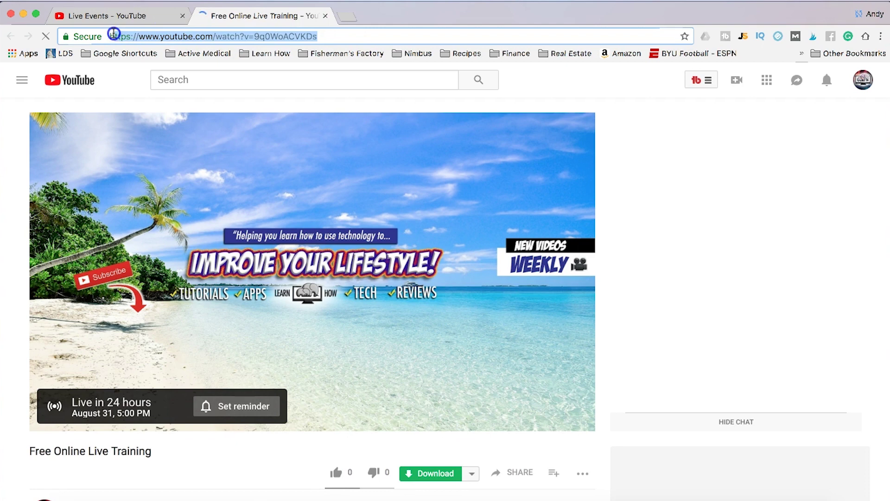
{"action": "left_click", "coordinate": [122, 37]}
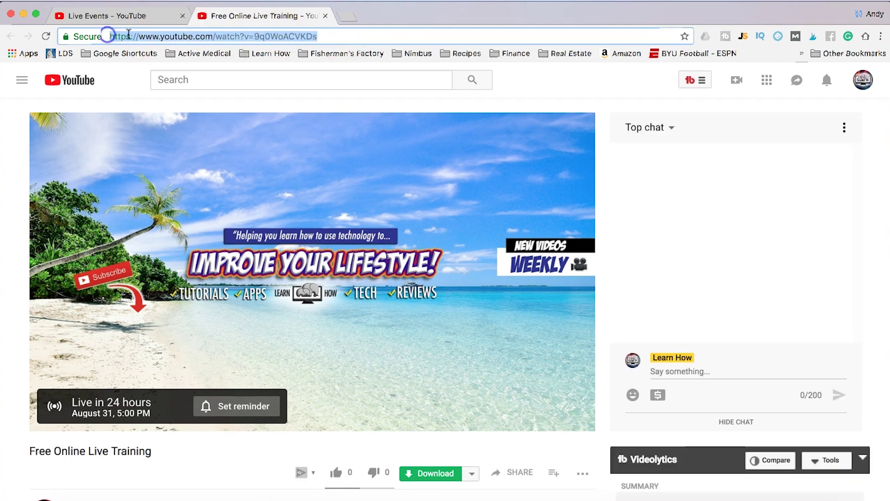
{"action": "left_click", "coordinate": [382, 20]}
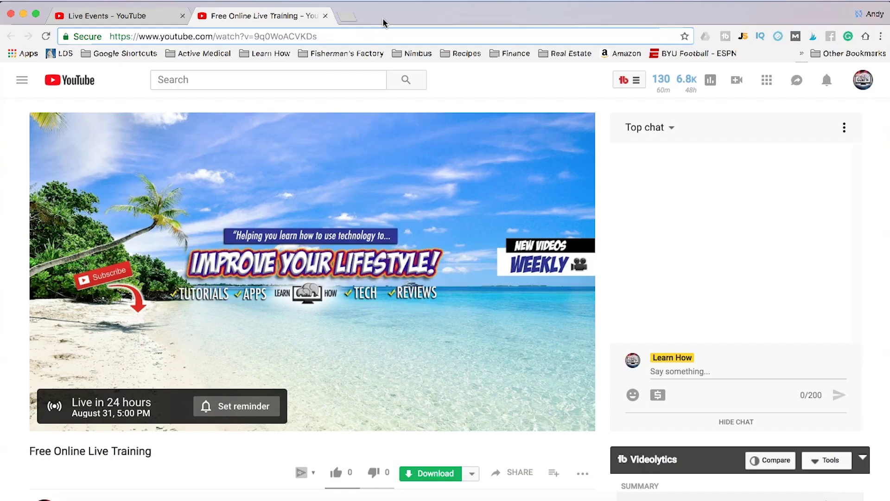
{"action": "left_click_drag", "start_coordinate": [332, 38], "coordinate": [109, 36]}
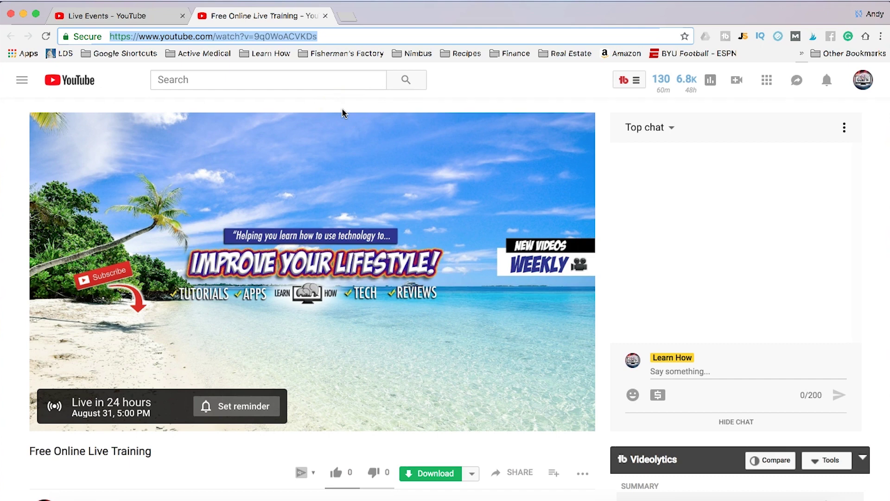
{"action": "left_click", "coordinate": [350, 33]}
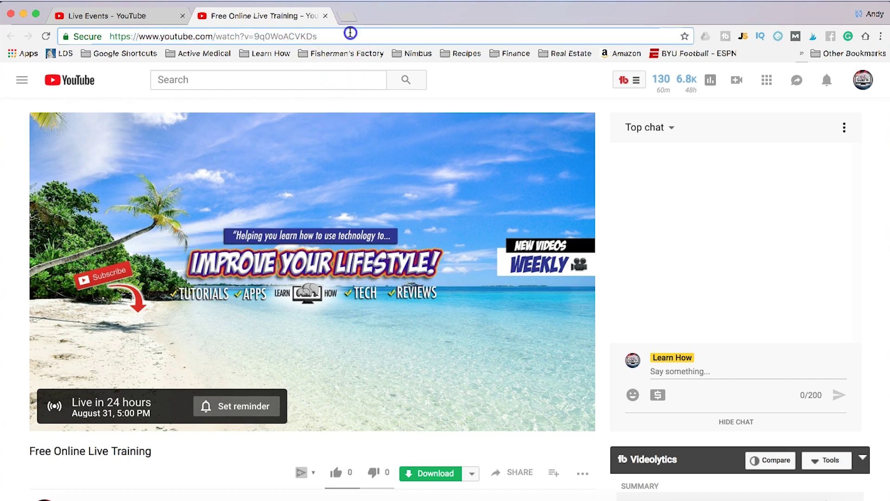
{"action": "left_click", "coordinate": [325, 16]}
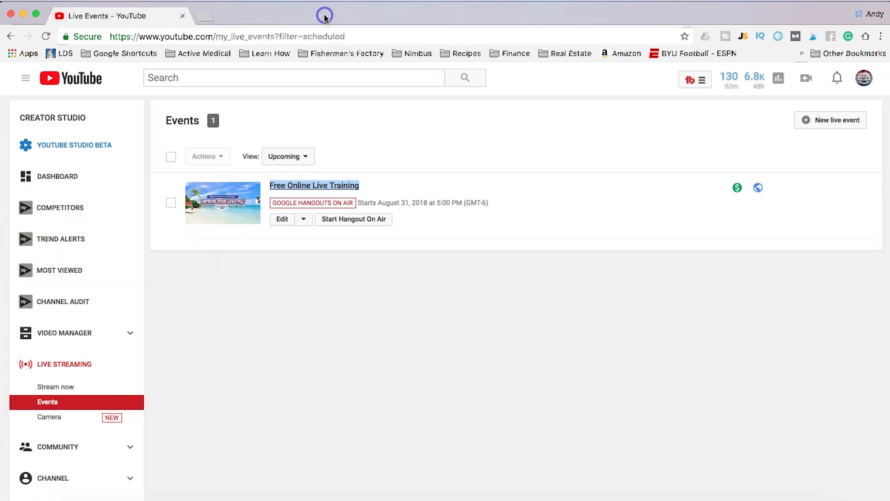
{"action": "left_click", "coordinate": [364, 258]}
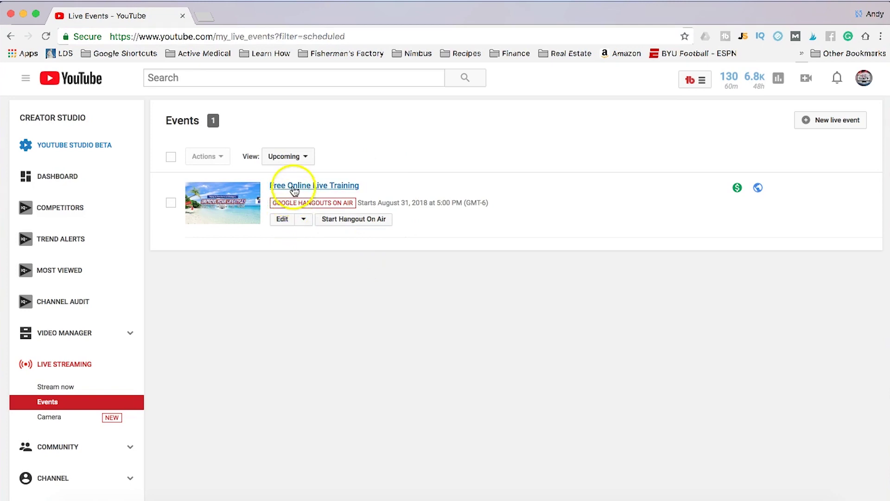
Edit the event, changing its start from Aug 31, 5:00 PM to Today, Now.
{"action": "left_click", "coordinate": [283, 219]}
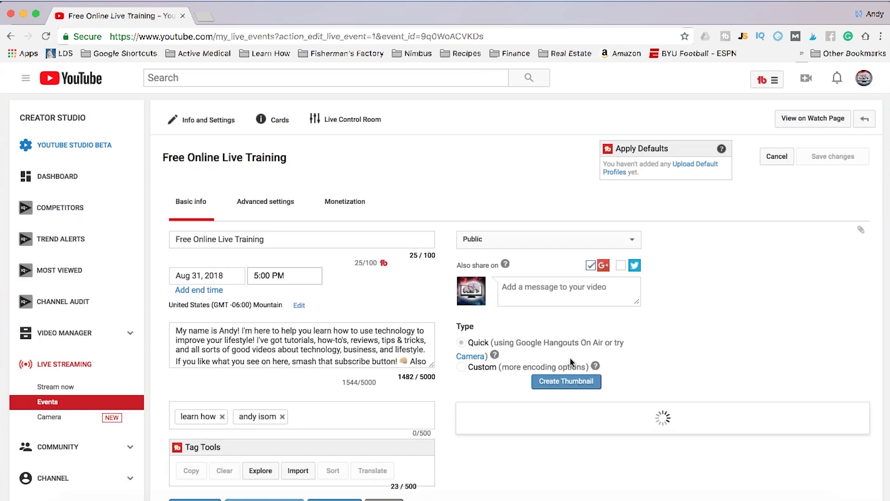
{"action": "left_click", "coordinate": [217, 277]}
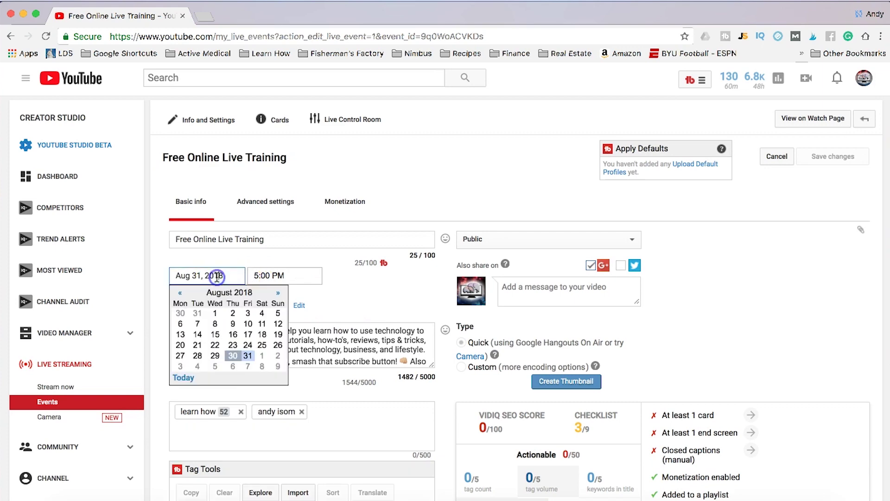
{"action": "left_click", "coordinate": [183, 378]}
{"action": "left_click", "coordinate": [274, 275]}
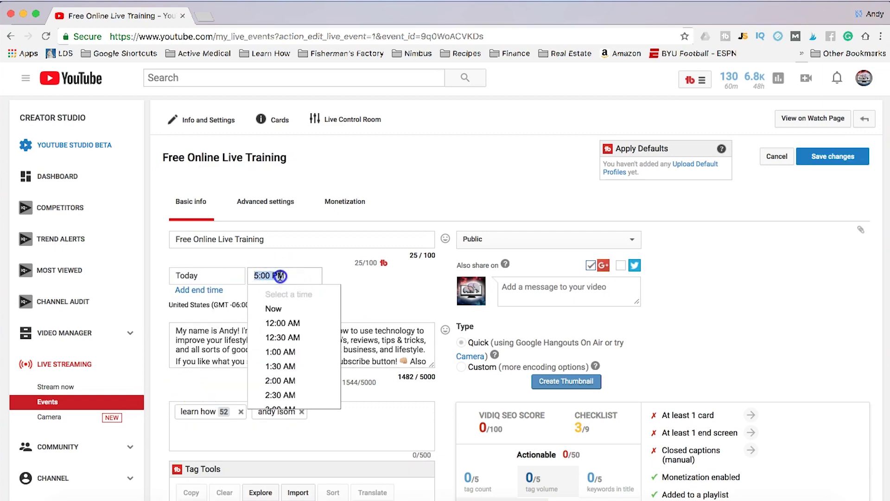
{"action": "left_click", "coordinate": [281, 309]}
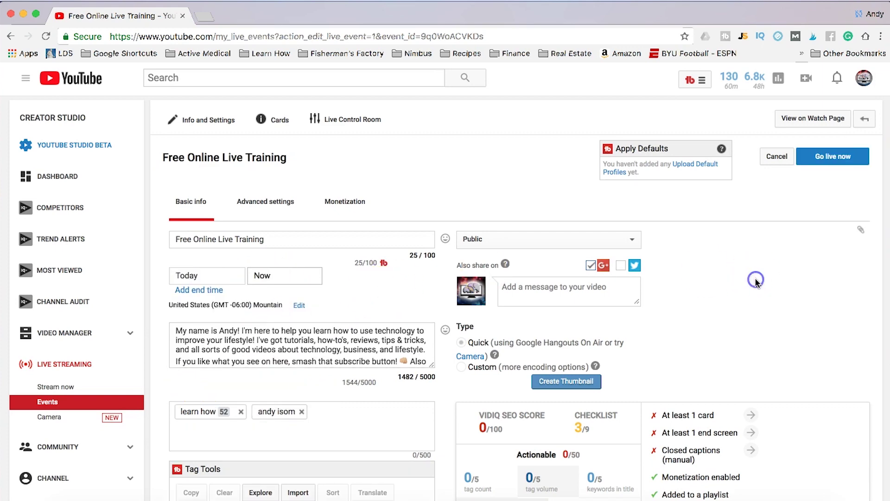
{"action": "scroll", "coordinate": [756, 283], "scroll_direction": "down", "scroll_amount": 6}
{"action": "scroll", "coordinate": [756, 283], "scroll_direction": "up", "scroll_amount": 2}
{"action": "scroll", "coordinate": [756, 283], "scroll_direction": "up", "scroll_amount": 5}
{"action": "scroll", "coordinate": [702, 364], "scroll_direction": "down", "scroll_amount": 4}
{"action": "scroll", "coordinate": [741, 302], "scroll_direction": "up", "scroll_amount": 4}
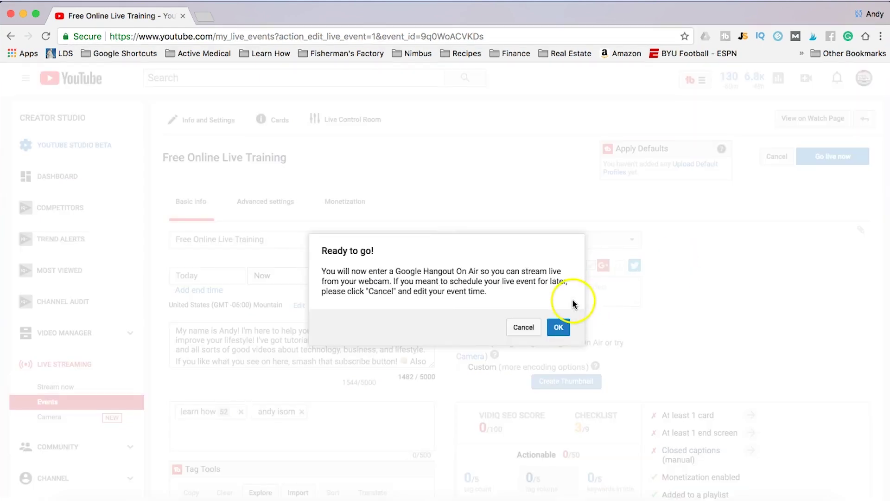
Confirm going live now so the event's Hangouts On Air window opens off air.
{"action": "left_click", "coordinate": [558, 327]}
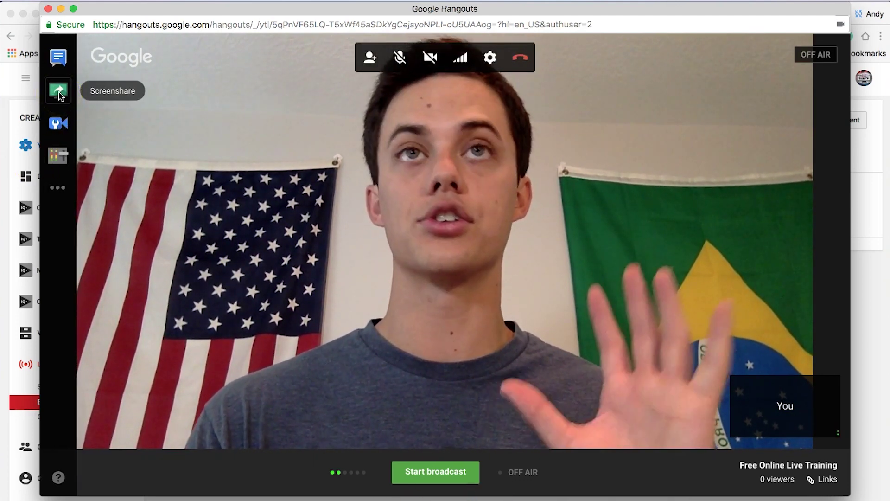
{"action": "left_click", "coordinate": [59, 92]}
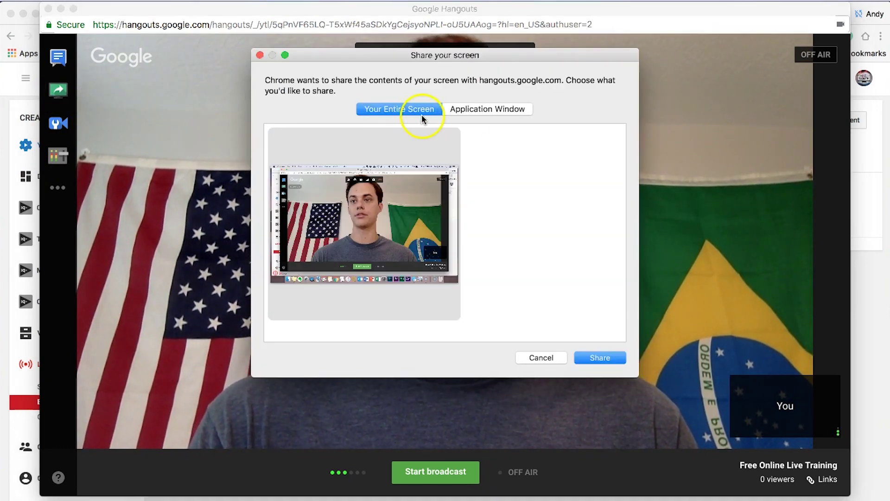
Share the Live Events – YouTube application window, then stop sharing.
{"action": "left_click", "coordinate": [475, 109]}
{"action": "left_click", "coordinate": [428, 189]}
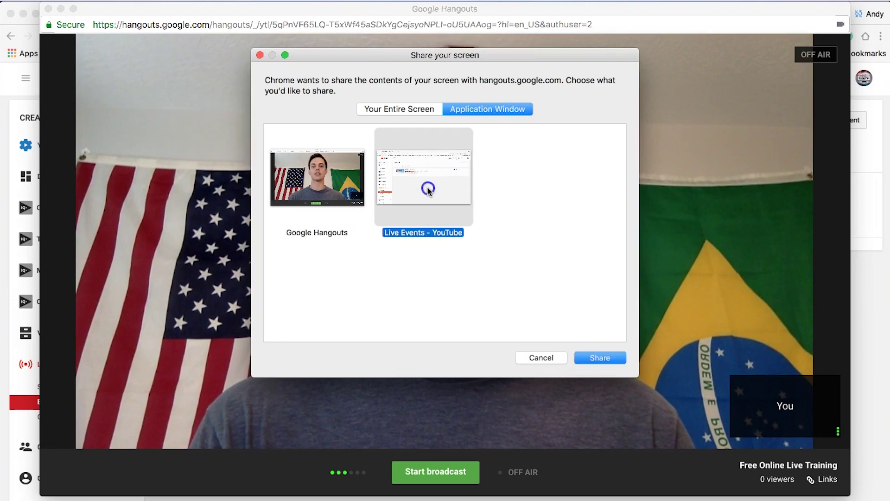
{"action": "left_click", "coordinate": [608, 357]}
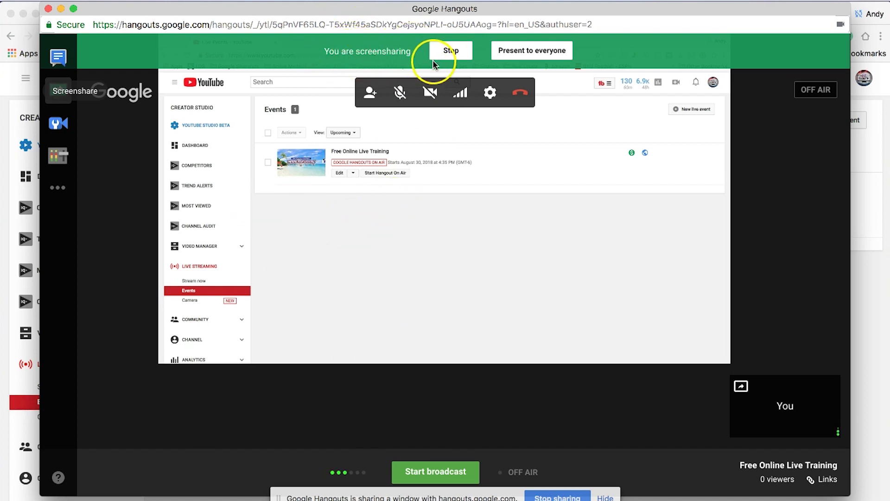
{"action": "left_click", "coordinate": [449, 51]}
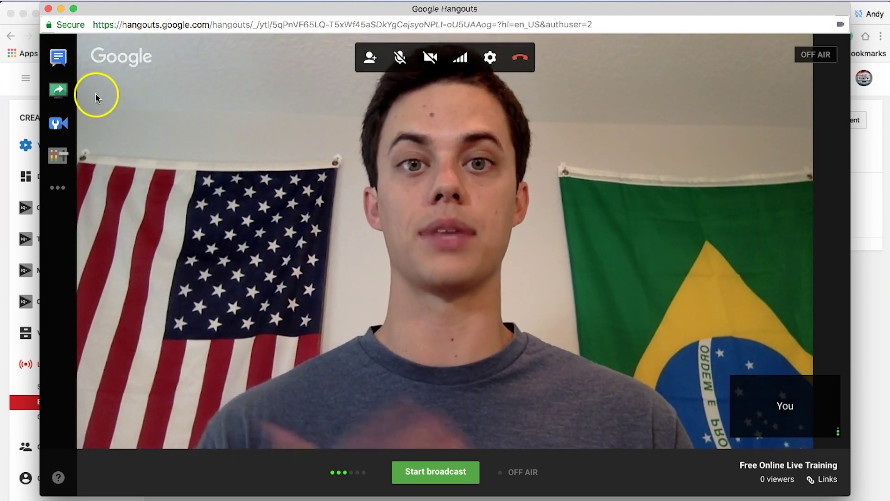
Share the Live Events – YouTube window a second time, stop it, and start broadcasting.
{"action": "left_click", "coordinate": [61, 94]}
{"action": "left_click", "coordinate": [464, 112]}
{"action": "left_click", "coordinate": [435, 191]}
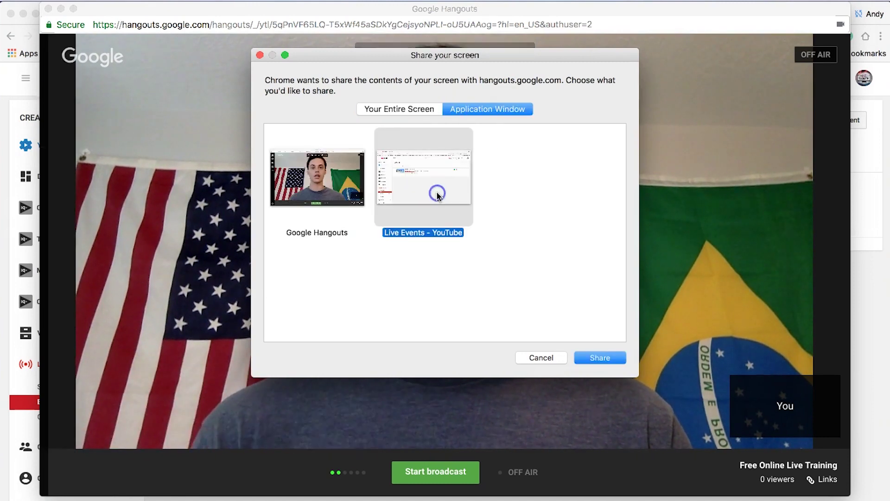
{"action": "left_click", "coordinate": [588, 355]}
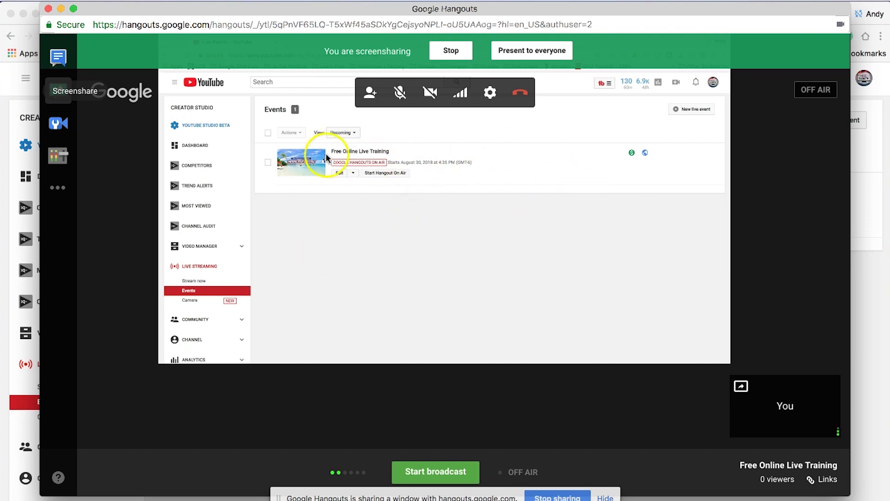
{"action": "left_click", "coordinate": [449, 51]}
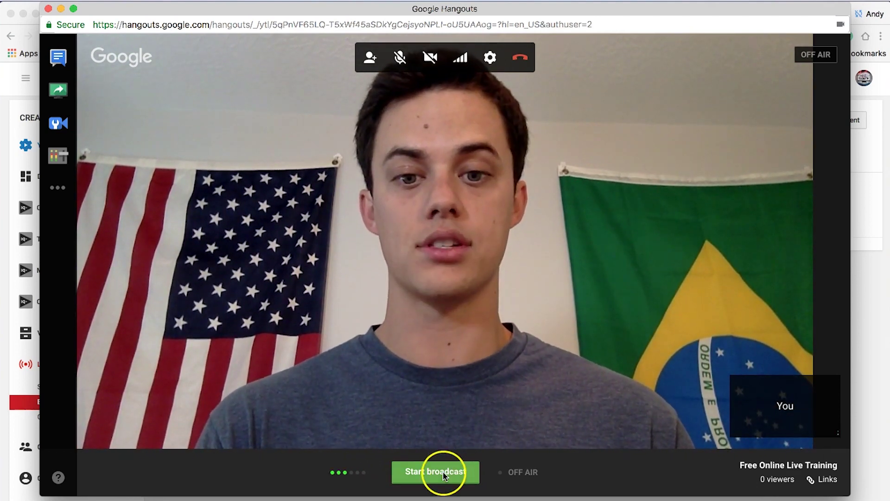
{"action": "left_click", "coordinate": [442, 472]}
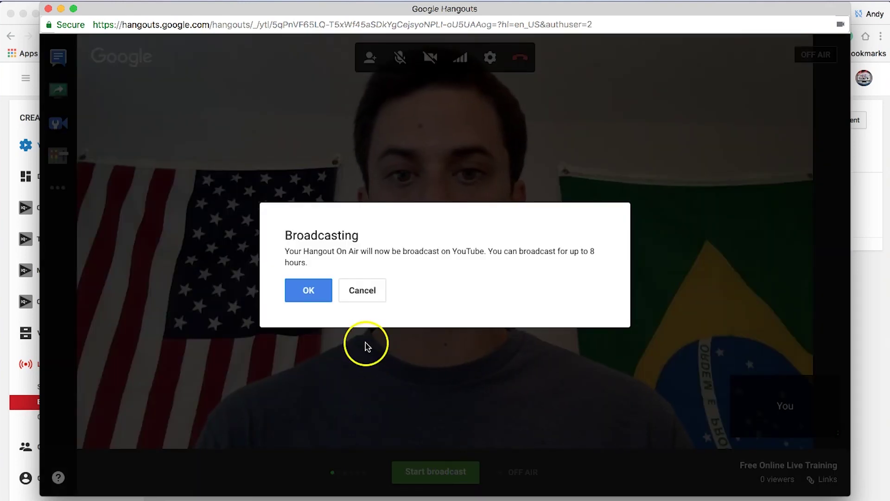
Confirm going live, share the Live Events – YouTube window, then stop sharing.
{"action": "left_click", "coordinate": [309, 291]}
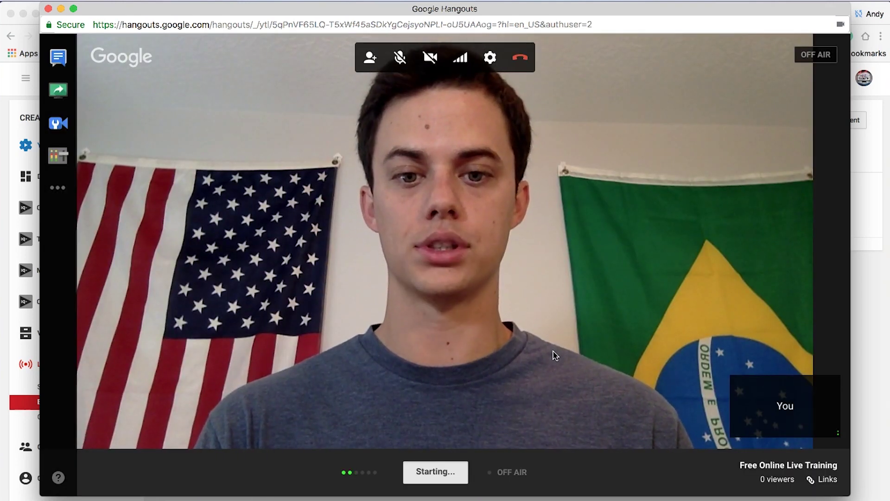
{"action": "left_click", "coordinate": [491, 269]}
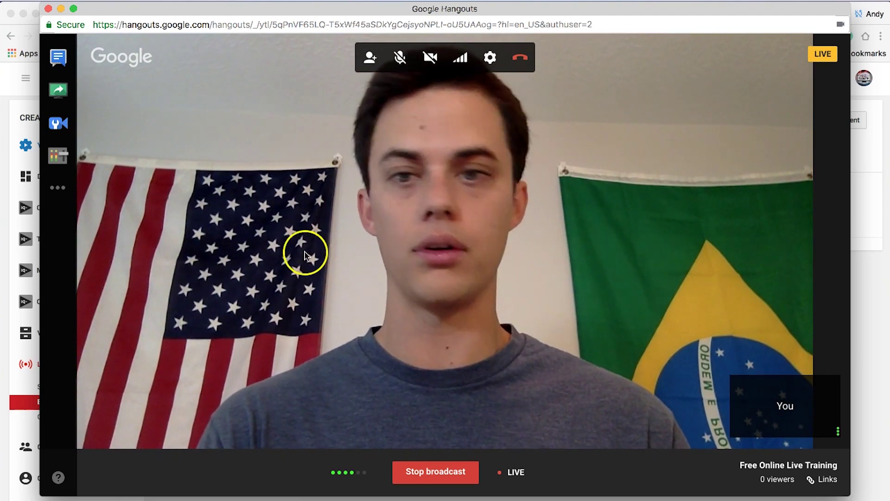
{"action": "left_click", "coordinate": [57, 95]}
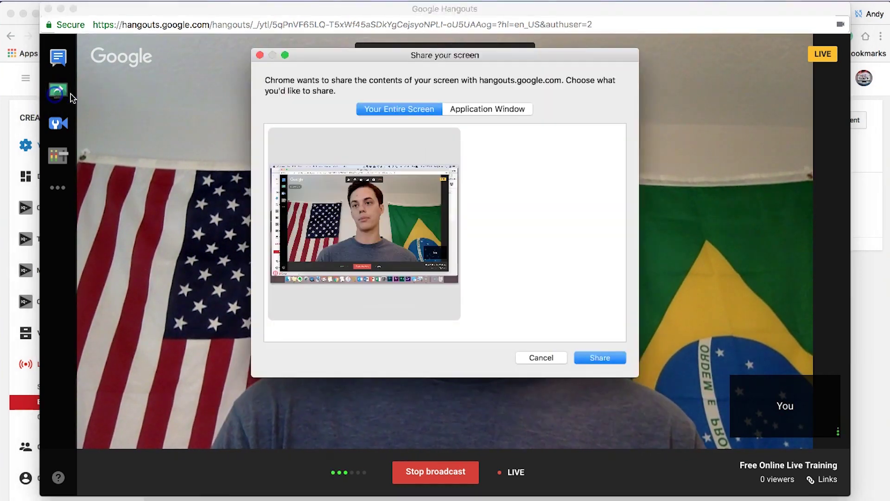
{"action": "left_click", "coordinate": [467, 112]}
{"action": "left_click", "coordinate": [421, 179]}
{"action": "left_click", "coordinate": [604, 361]}
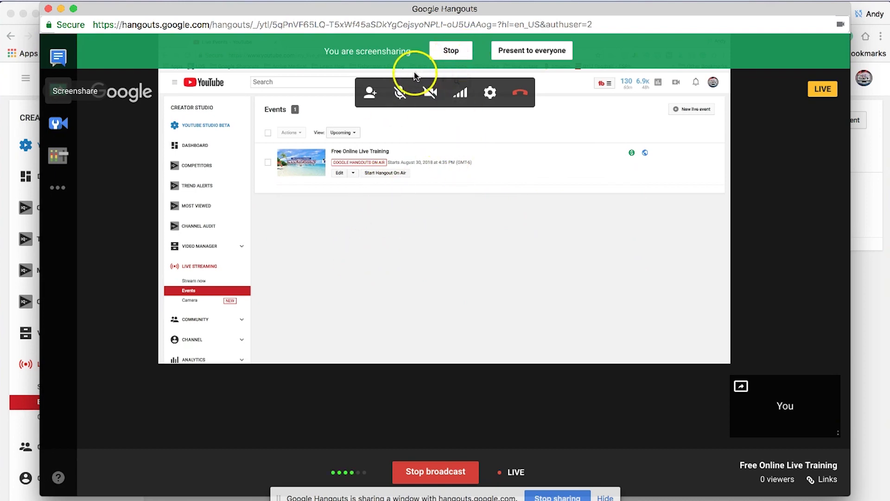
{"action": "left_click", "coordinate": [448, 51]}
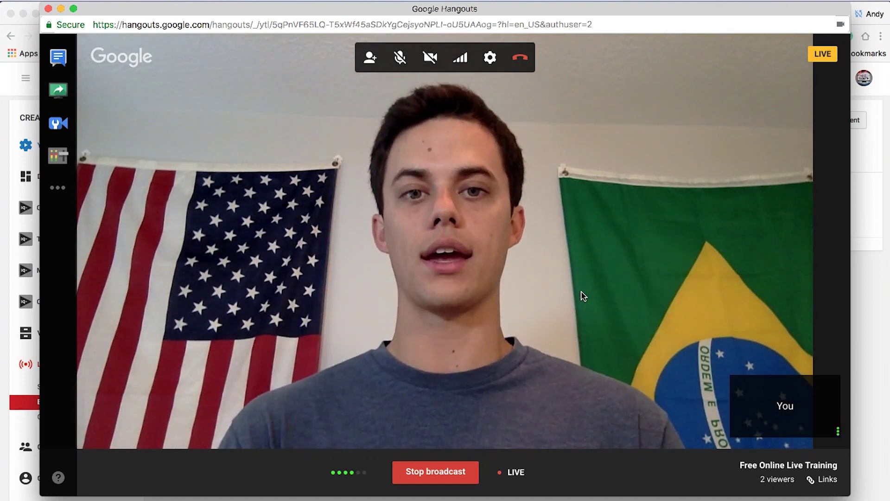
End the live broadcast and bring the YouTube Events page back to the front.
{"action": "left_click", "coordinate": [486, 429]}
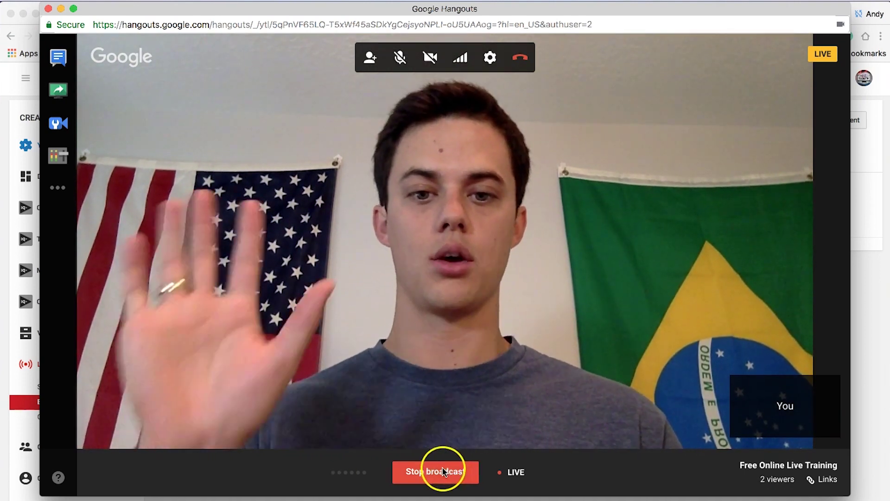
{"action": "left_click", "coordinate": [439, 471]}
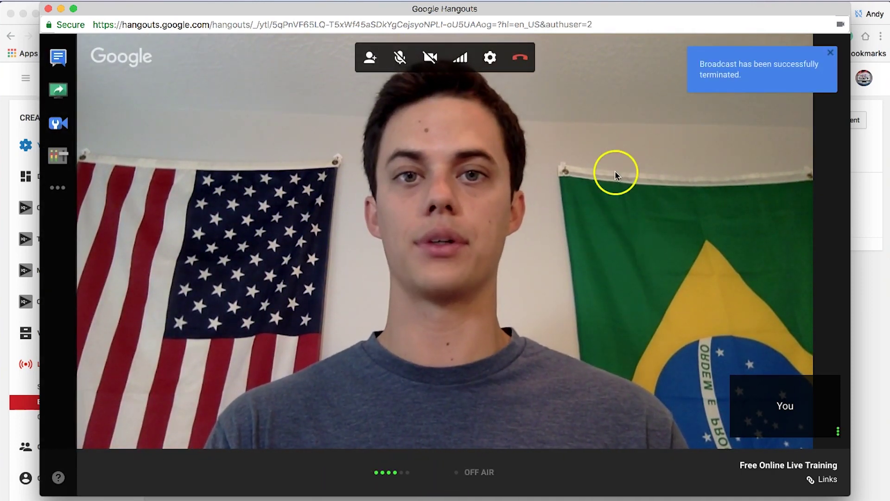
{"action": "left_click", "coordinate": [884, 345]}
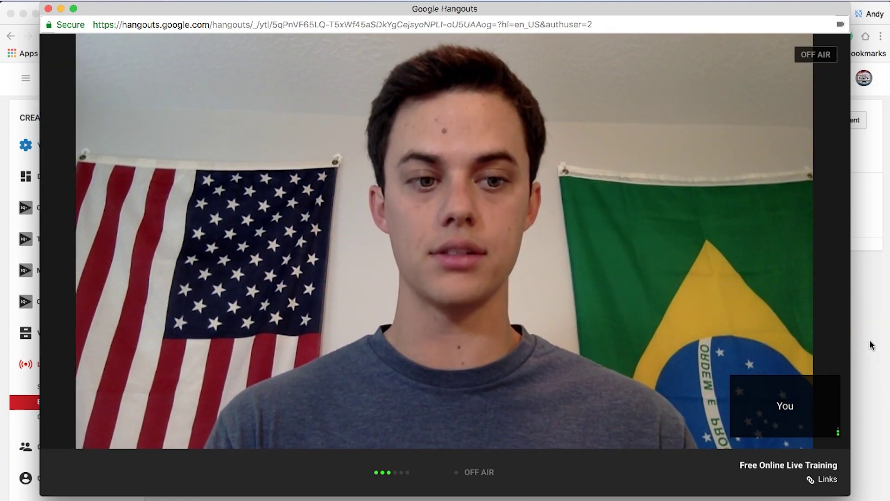
{"action": "left_click", "coordinate": [872, 345]}
{"action": "left_click", "coordinate": [683, 297]}
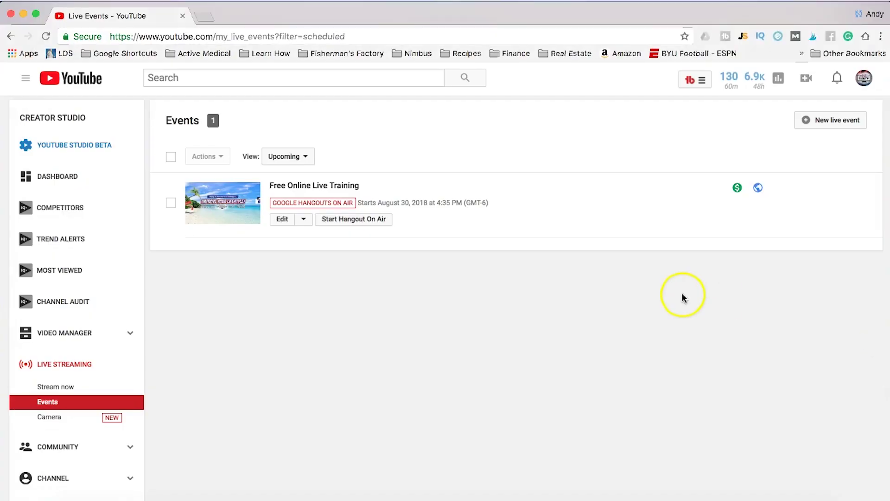
Open the Free Online Live Training video and tile YouTube right, Hangouts left.
{"action": "left_click", "coordinate": [317, 187]}
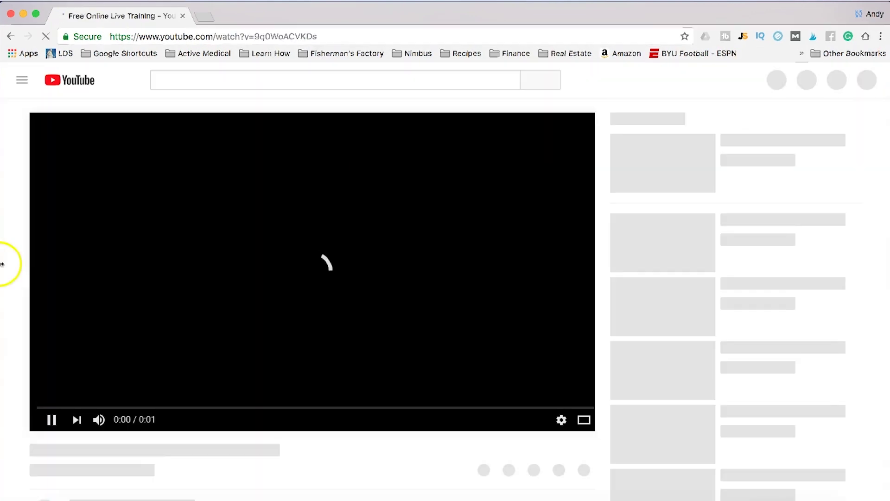
{"action": "left_click_drag", "start_coordinate": [119, 262], "coordinate": [329, 271]}
{"action": "left_click", "coordinate": [232, 31]}
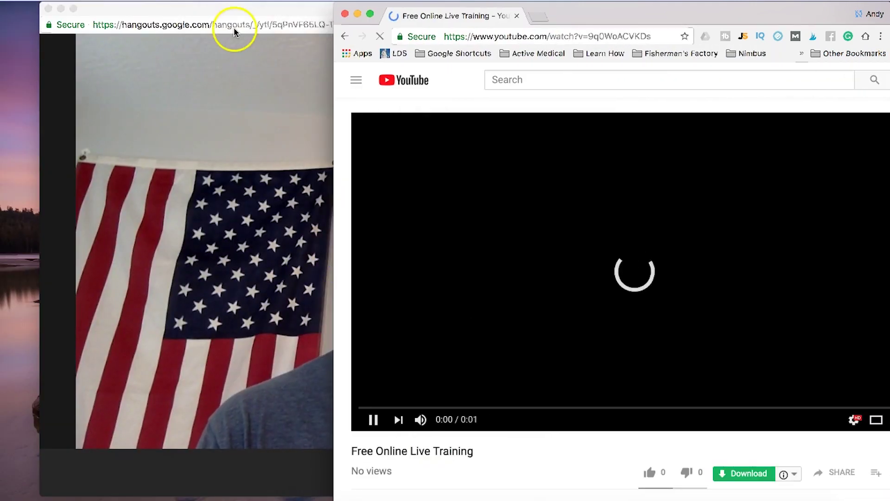
{"action": "left_click_drag", "start_coordinate": [244, 11], "coordinate": [179, 8]}
{"action": "left_click_drag", "start_coordinate": [789, 249], "coordinate": [502, 250]}
Review the recorded stream's YouTube page beside Hangouts, then minimize the Chrome window.
{"action": "left_click", "coordinate": [692, 461]}
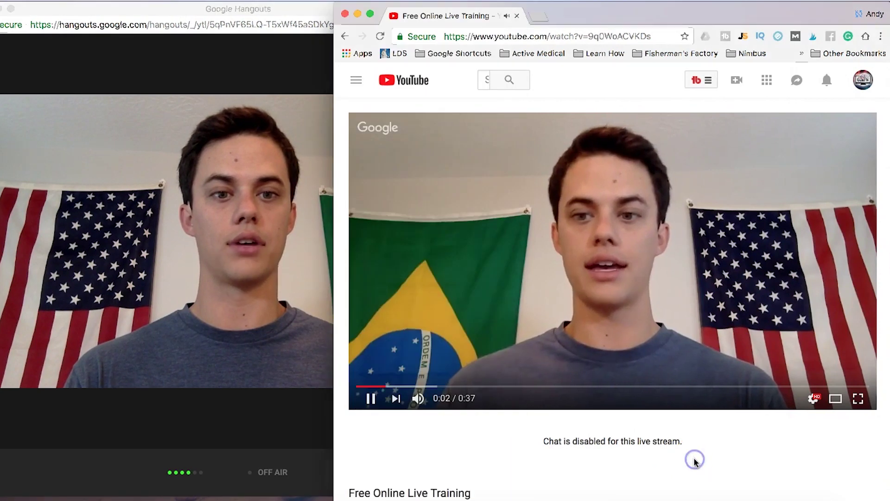
{"action": "scroll", "coordinate": [694, 460], "scroll_direction": "down", "scroll_amount": 3}
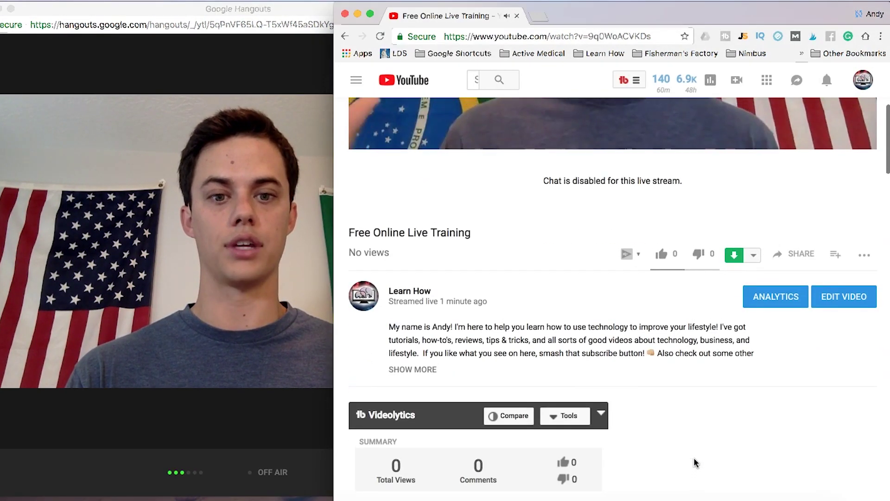
{"action": "scroll", "coordinate": [695, 462], "scroll_direction": "up", "scroll_amount": 2}
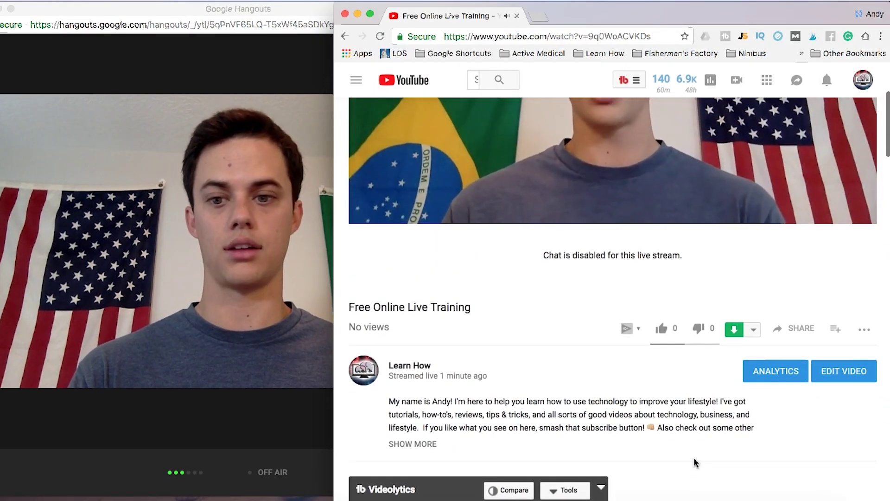
{"action": "scroll", "coordinate": [694, 461], "scroll_direction": "up", "scroll_amount": 2}
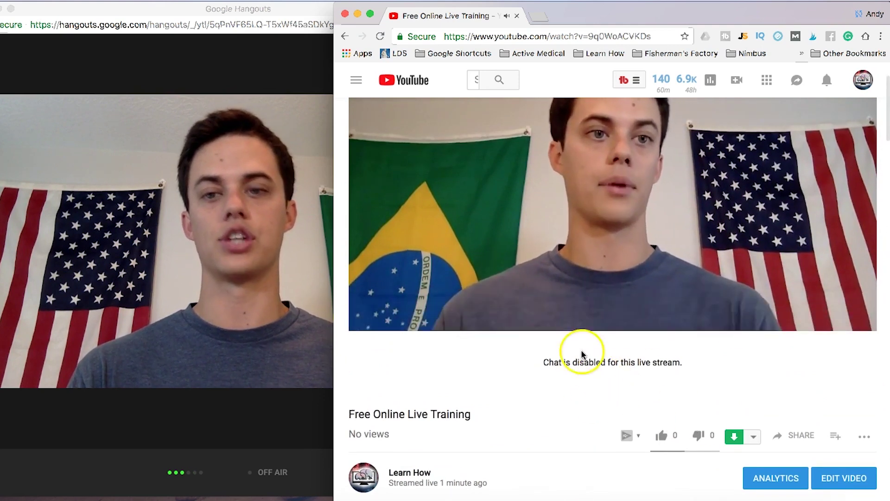
{"action": "left_click", "coordinate": [311, 80]}
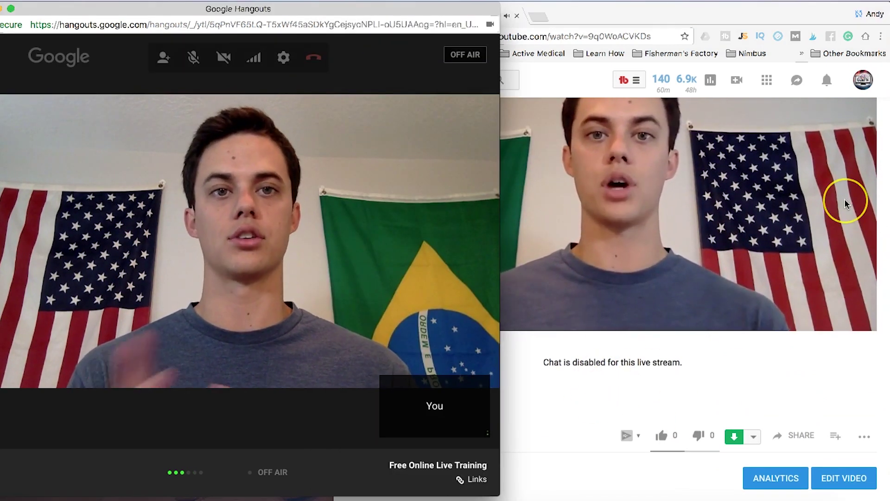
{"action": "left_click", "coordinate": [721, 16]}
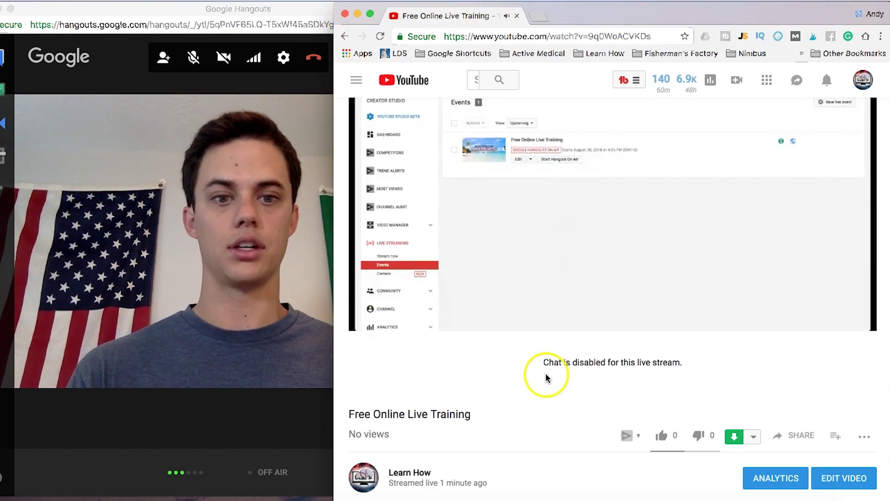
{"action": "scroll", "coordinate": [546, 378], "scroll_direction": "up", "scroll_amount": 3}
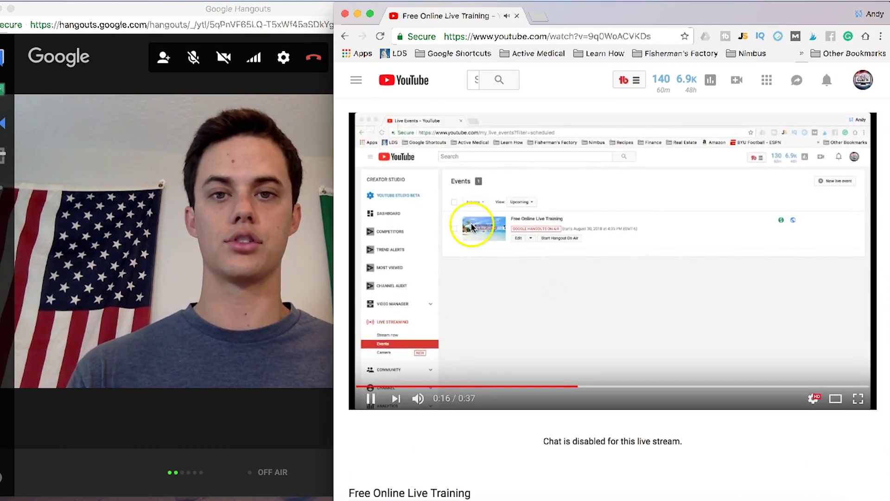
{"action": "left_click", "coordinate": [358, 15]}
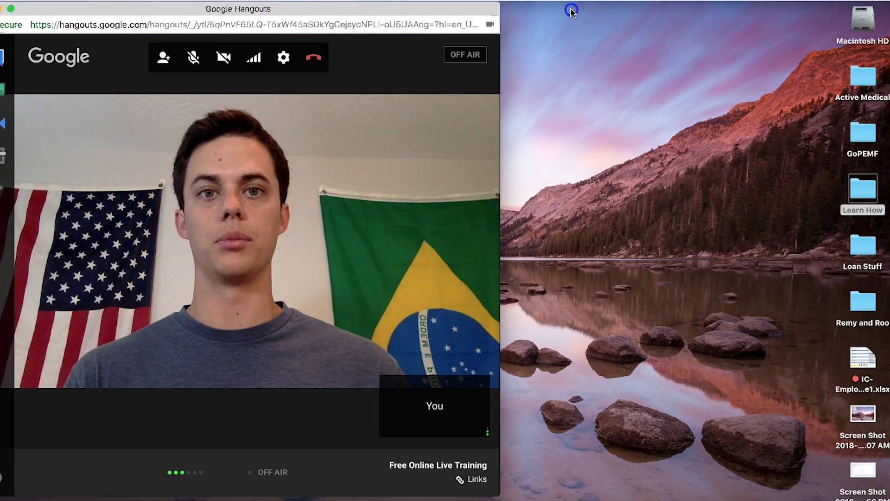